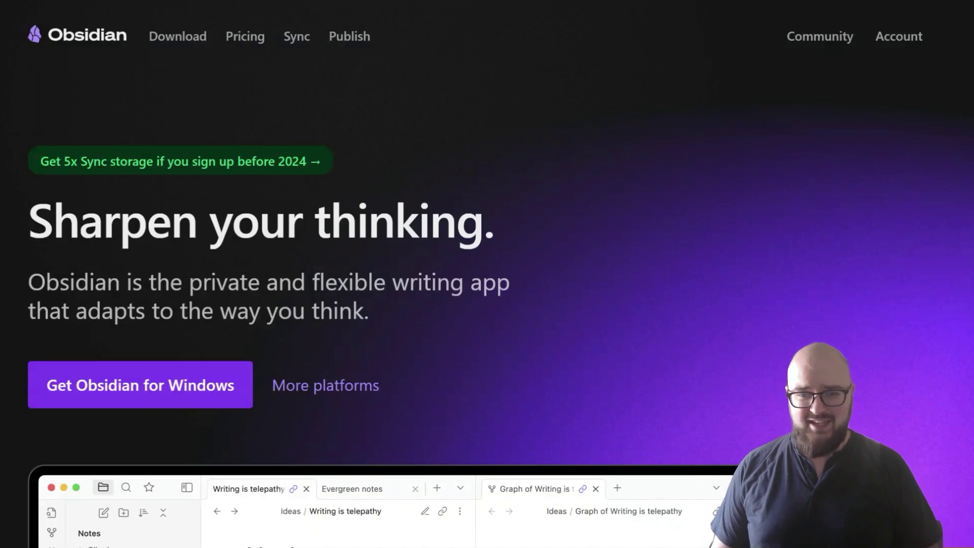
Scroll through the Obsidian homepage's feature sections
scroll(487, 297, "down", 5)
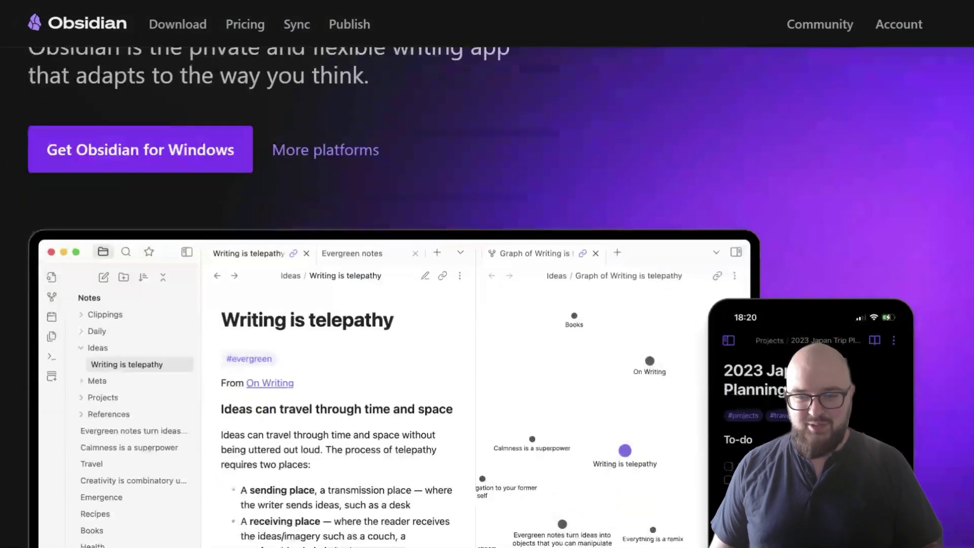
scroll(487, 297, "down", 3)
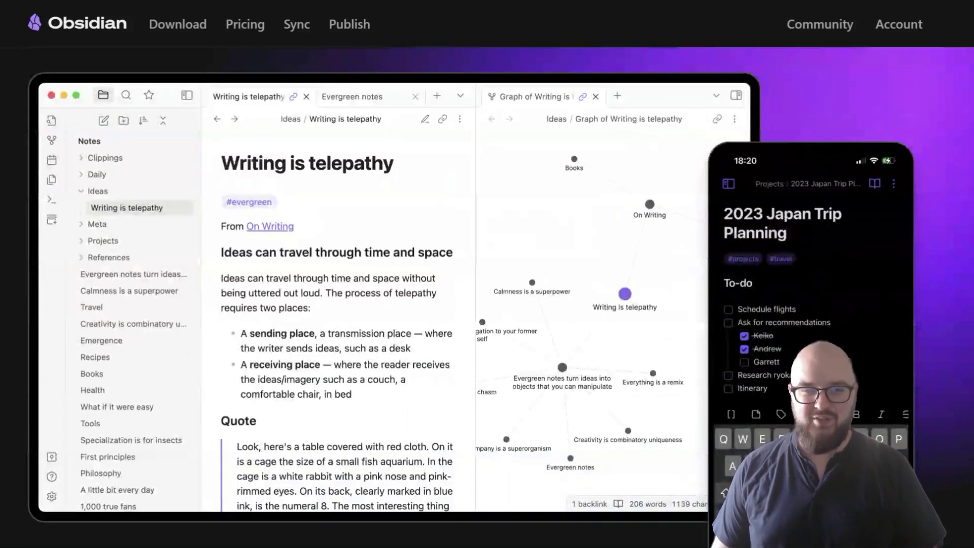
scroll(477, 272, "down", 10)
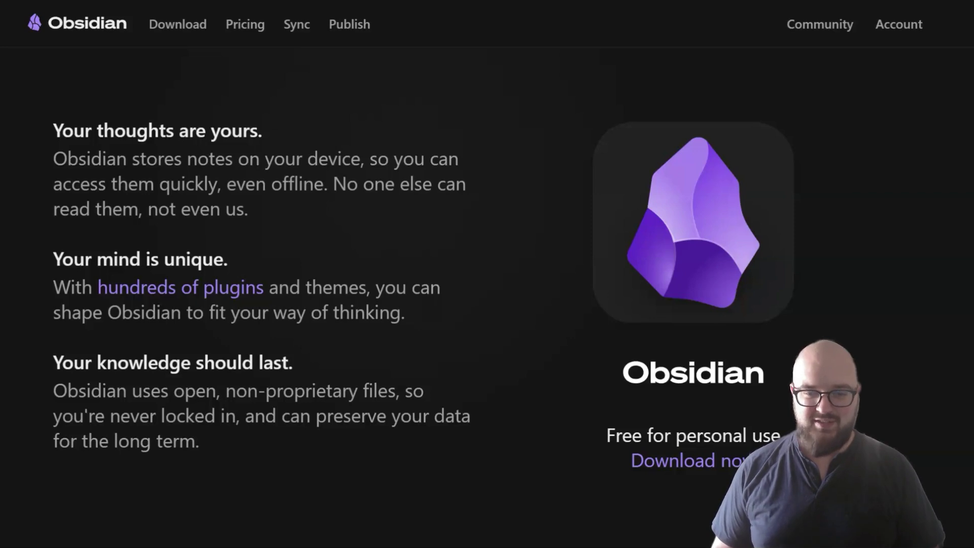
scroll(537, 270, "down", 5)
scroll(534, 265, "down", 20)
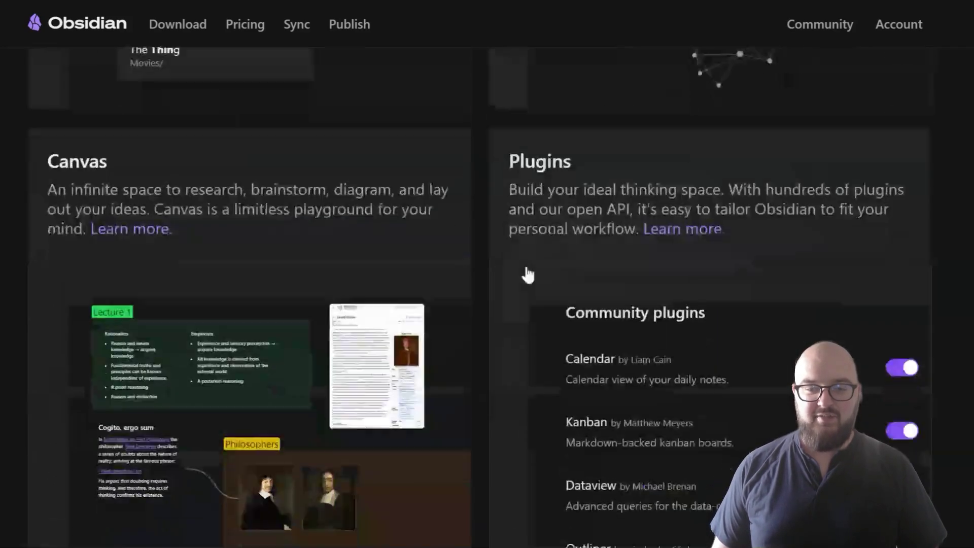
scroll(522, 267, "up", 20)
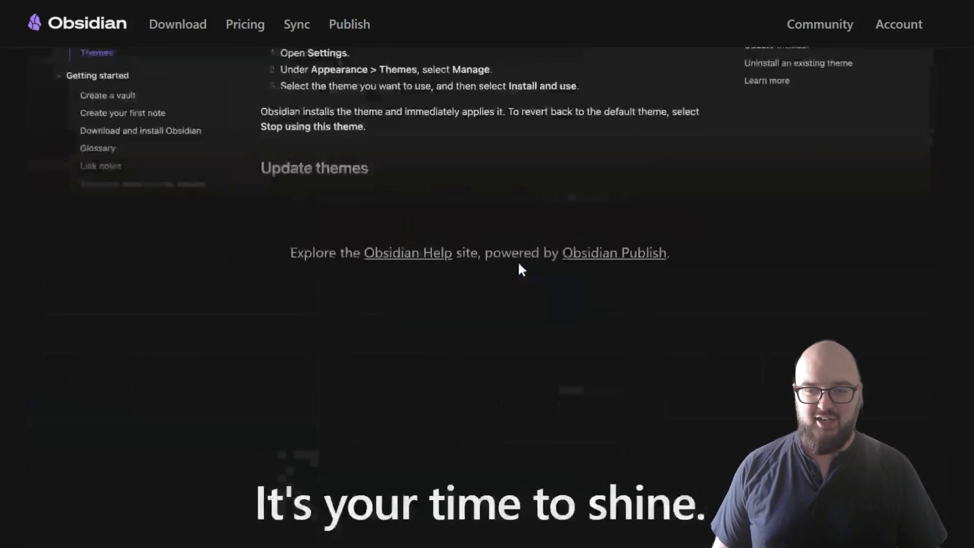
scroll(523, 278, "up", 12)
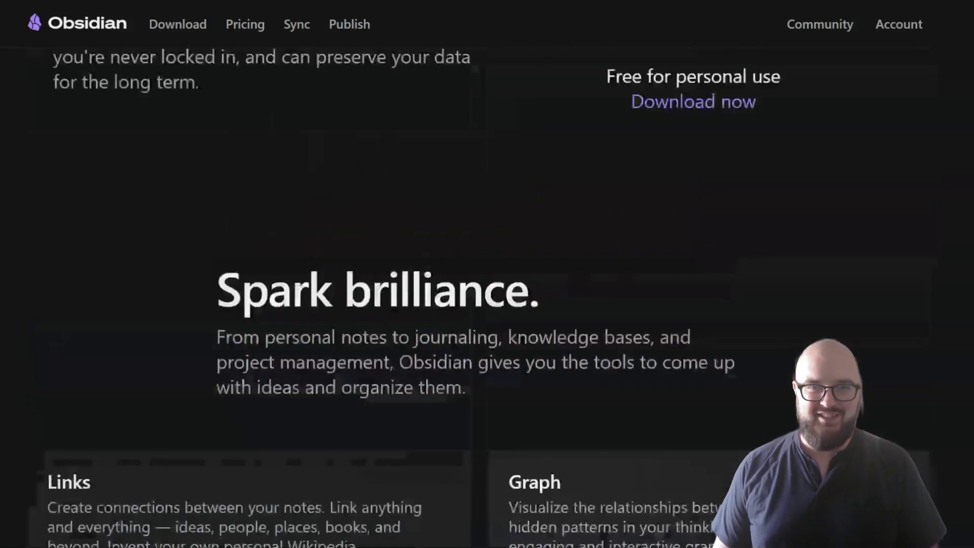
scroll(525, 277, "down", 3)
scroll(525, 276, "up", 4)
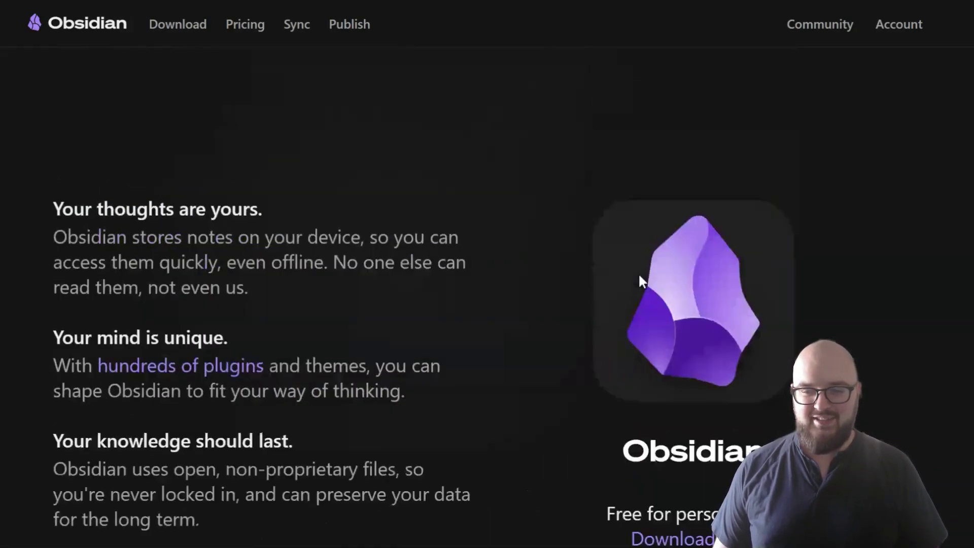
scroll(669, 476, "down", 1)
Go to the Obsidian download page, then start creating a new local vault in Obsidian
left_click(673, 471)
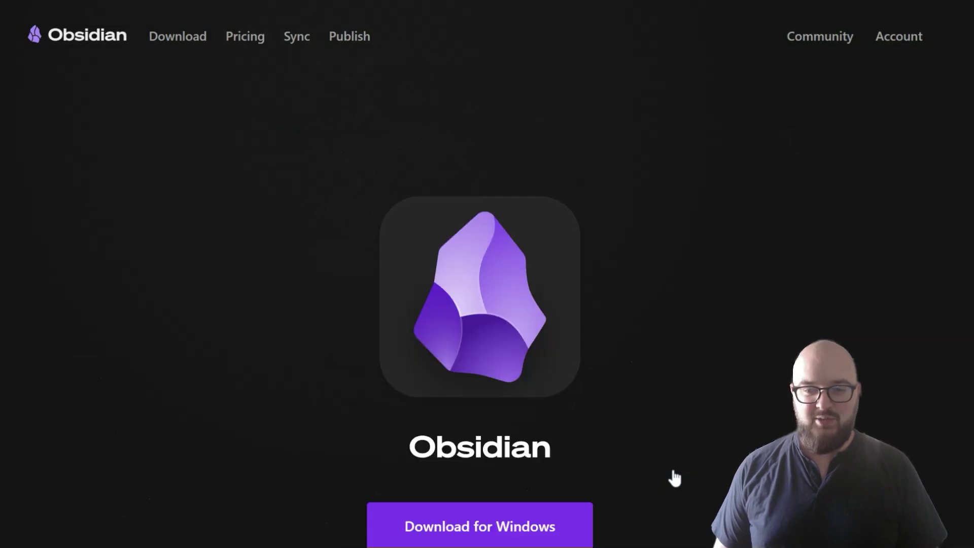
scroll(654, 461, "down", 3)
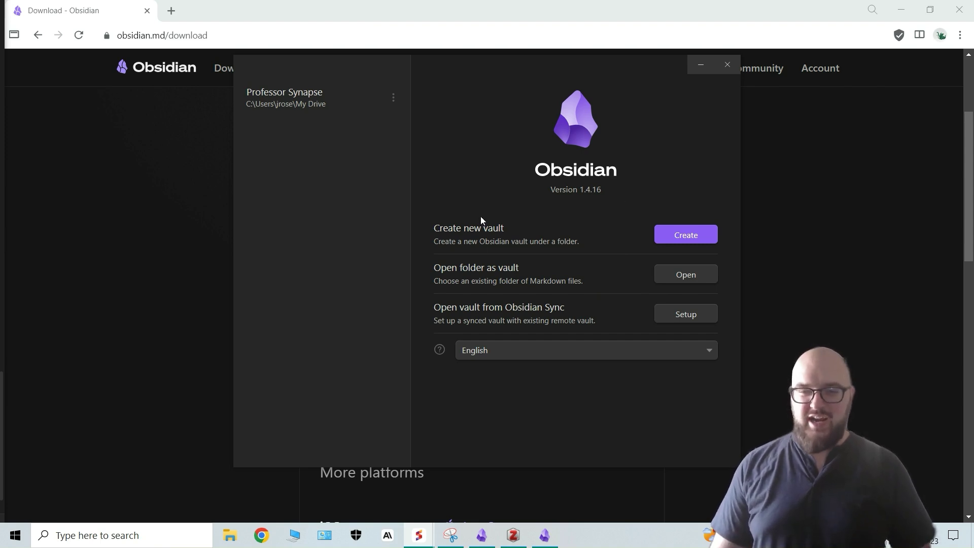
left_click(705, 237)
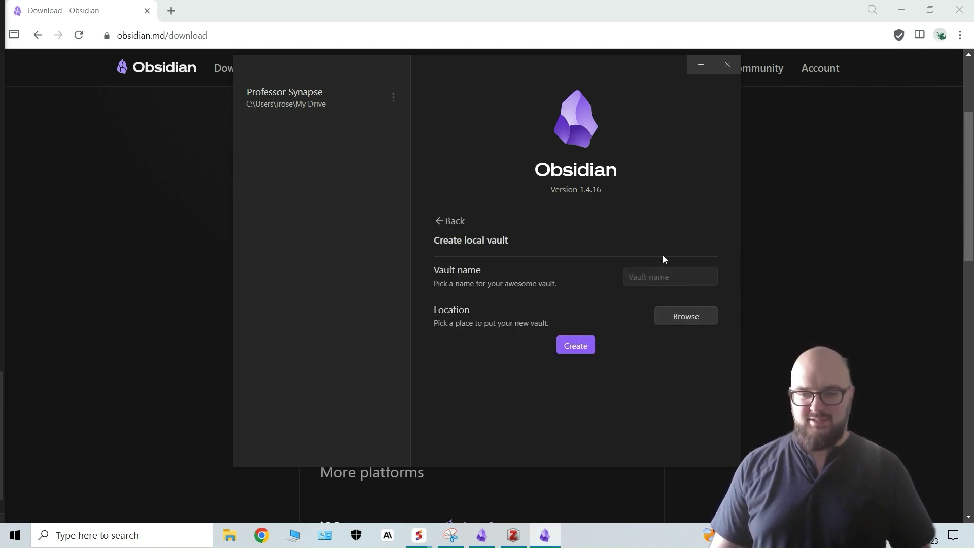
Create and open a vault named 'Chatters' stored in the My Drive folder
left_click(687, 277)
type("Chatters")
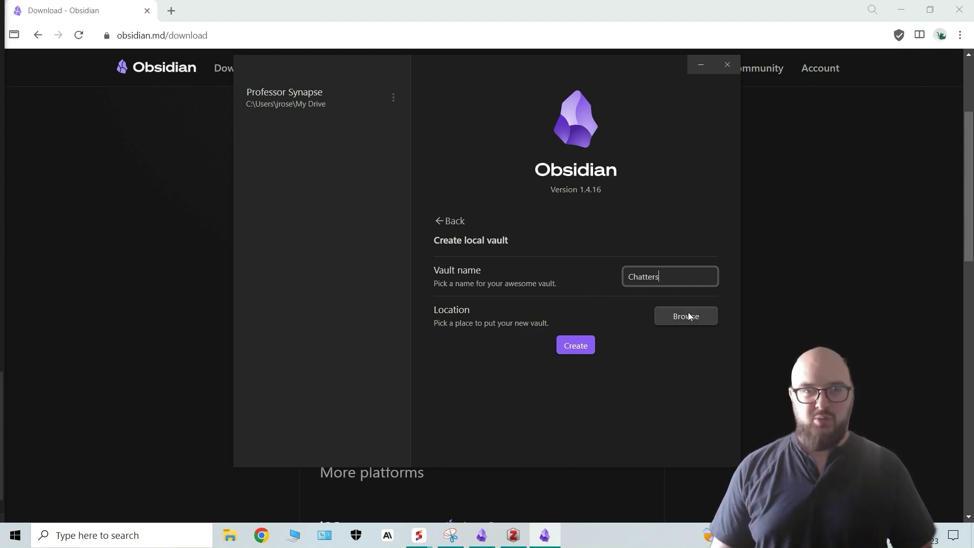
left_click(686, 314)
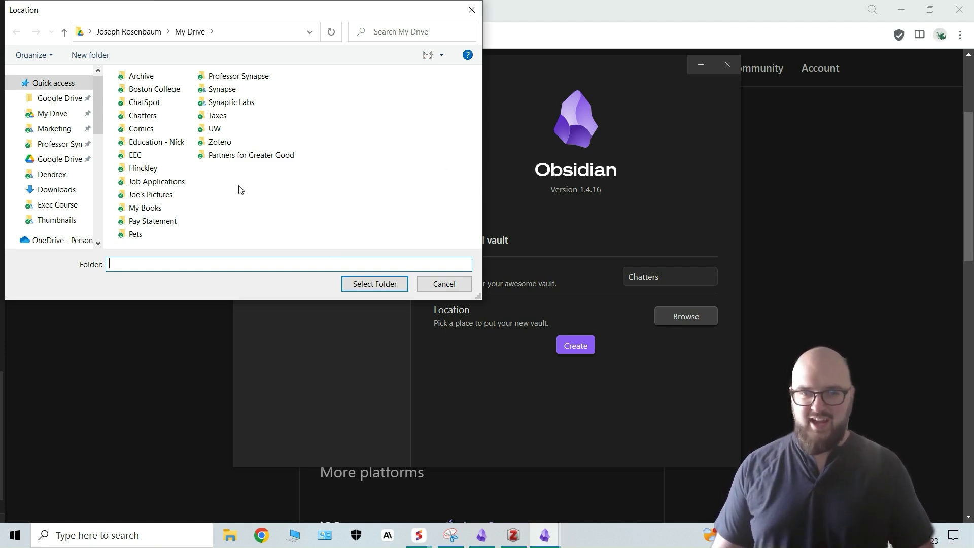
left_click(354, 284)
left_click(576, 344)
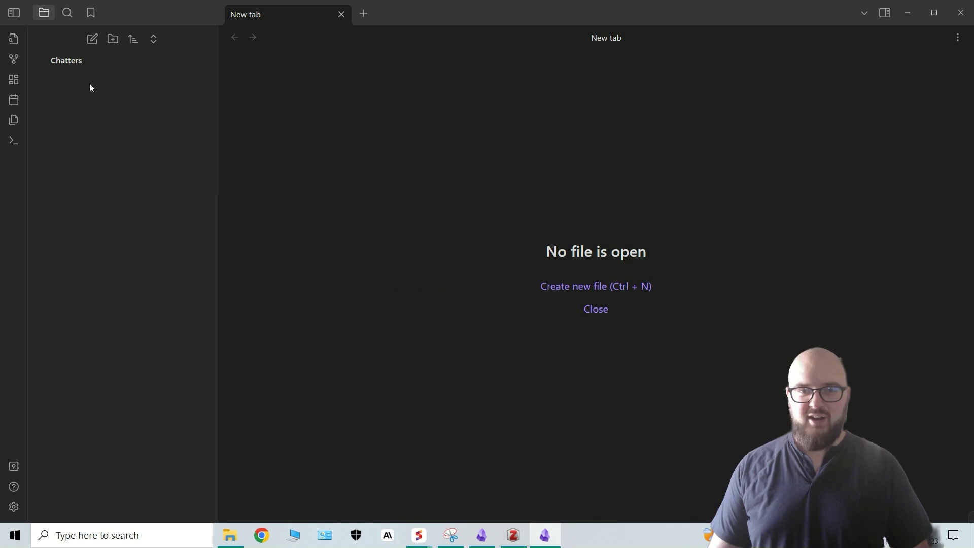
left_click(14, 13)
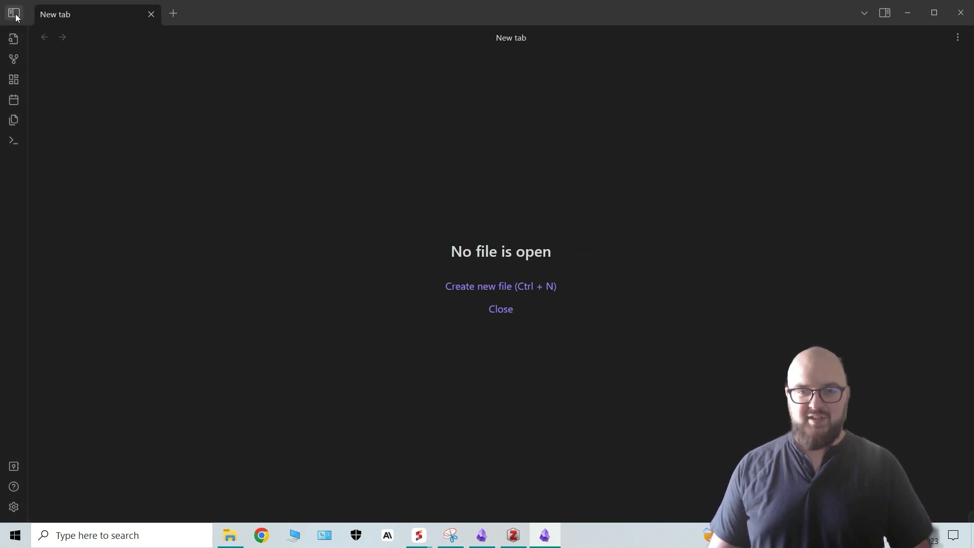
left_click(15, 14)
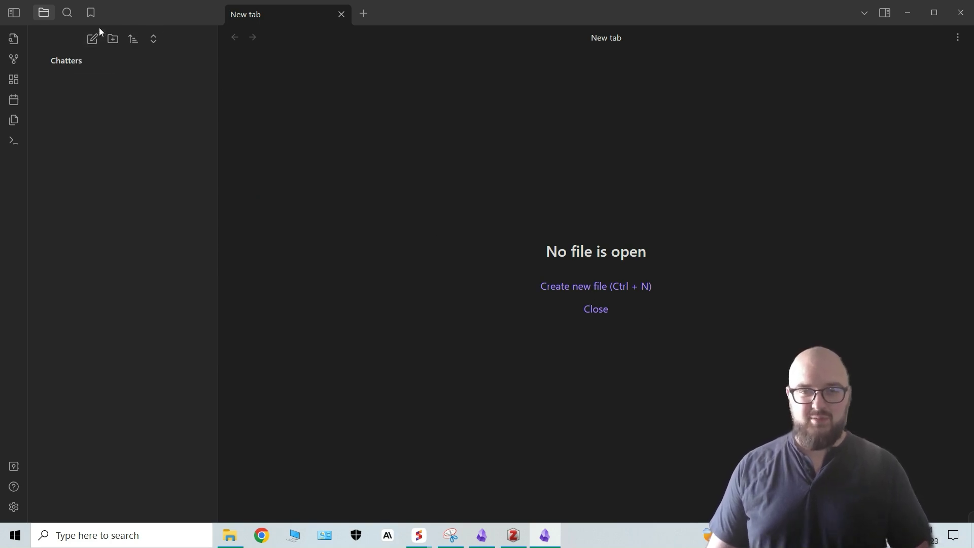
Create note 'First Note' and move it into a new folder 'First Note Folder'
left_click(94, 44)
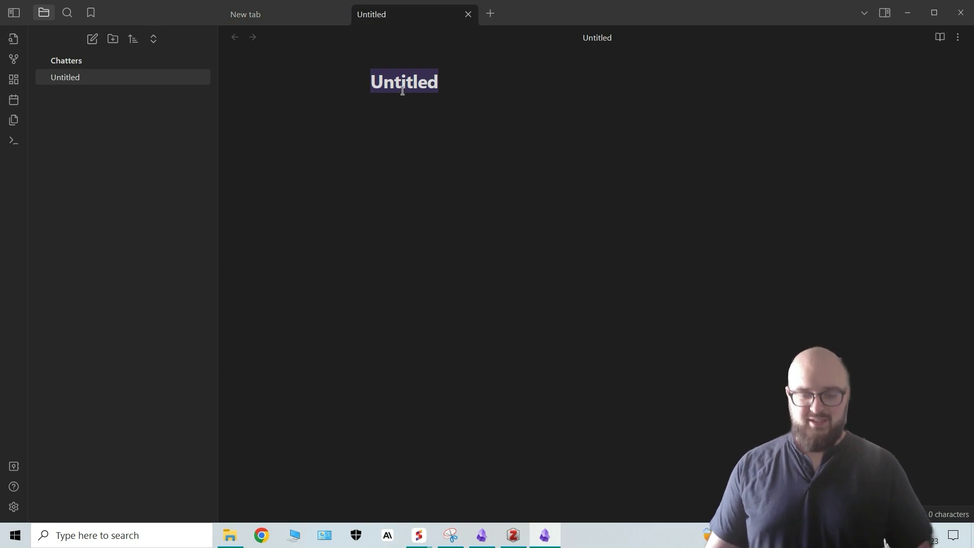
type("First Note")
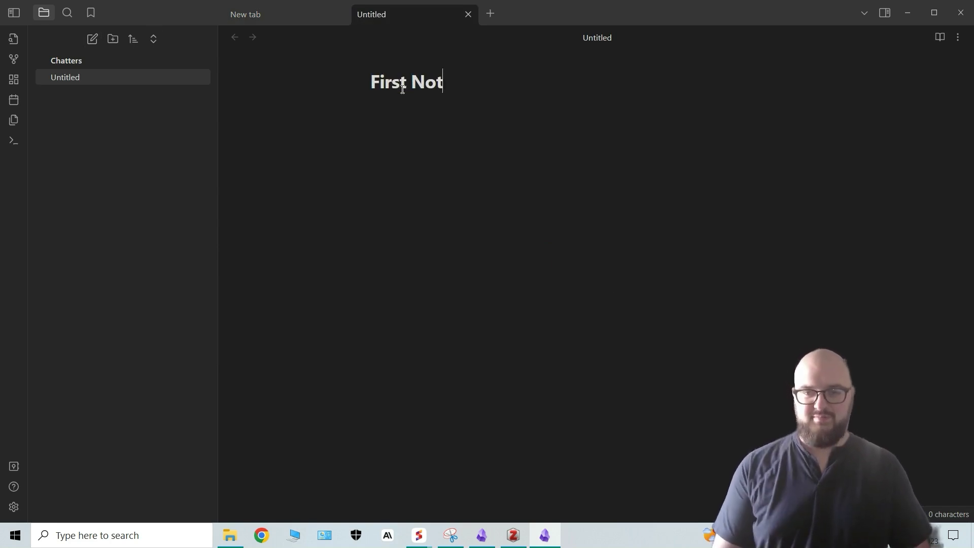
left_click(113, 40)
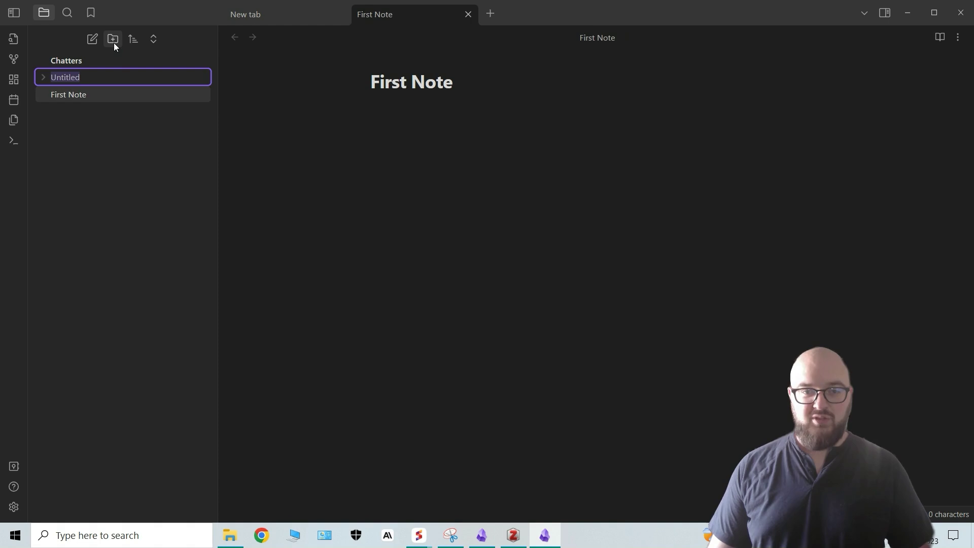
type("First")
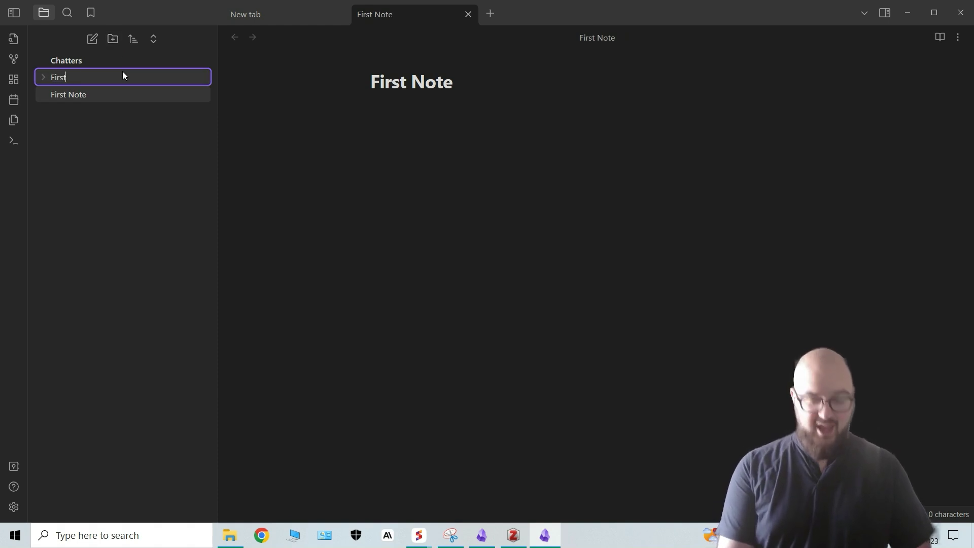
type(" Note Folder")
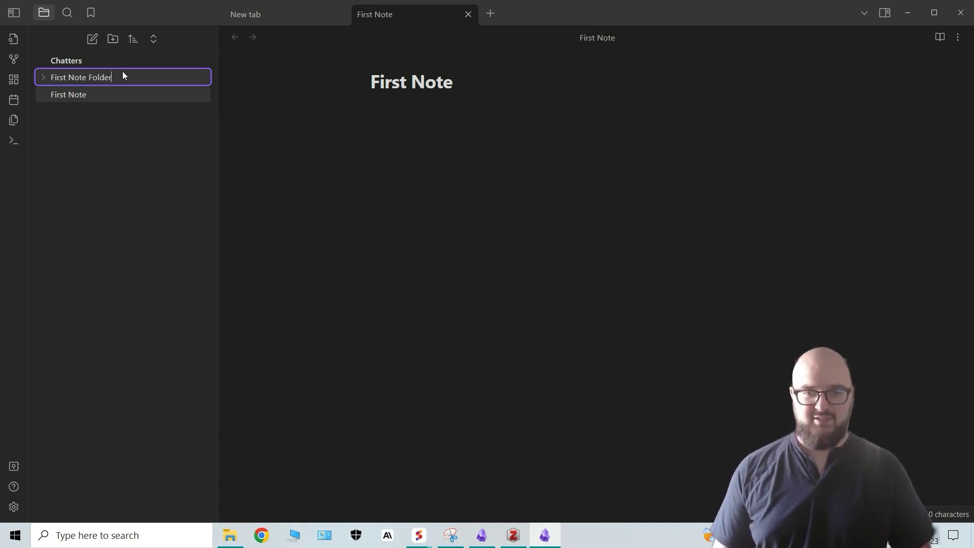
key("Return")
left_click_drag(72, 102, 74, 75)
left_click(46, 76)
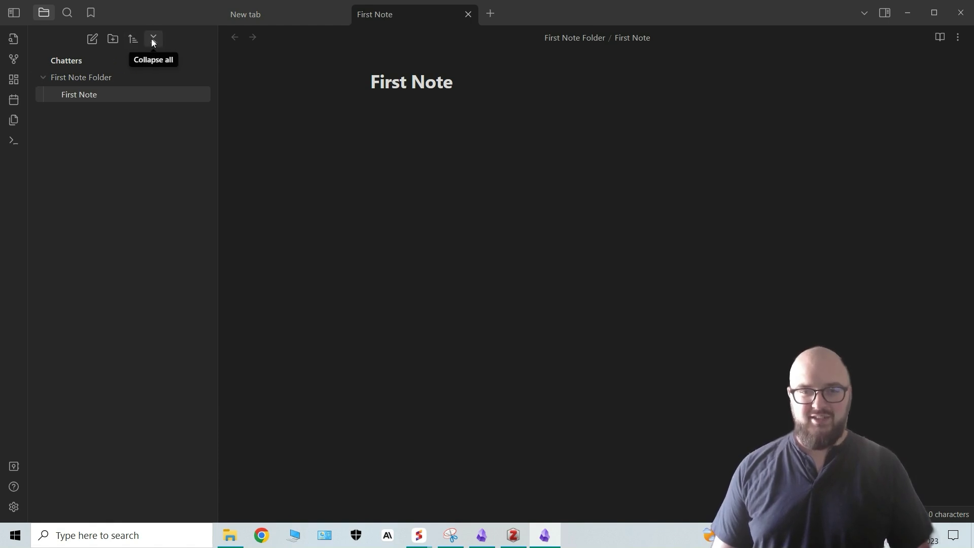
left_click(11, 16)
Restore the file list, show First Note's Backlinks panel, and begin a '# Headin' heading
left_click(11, 15)
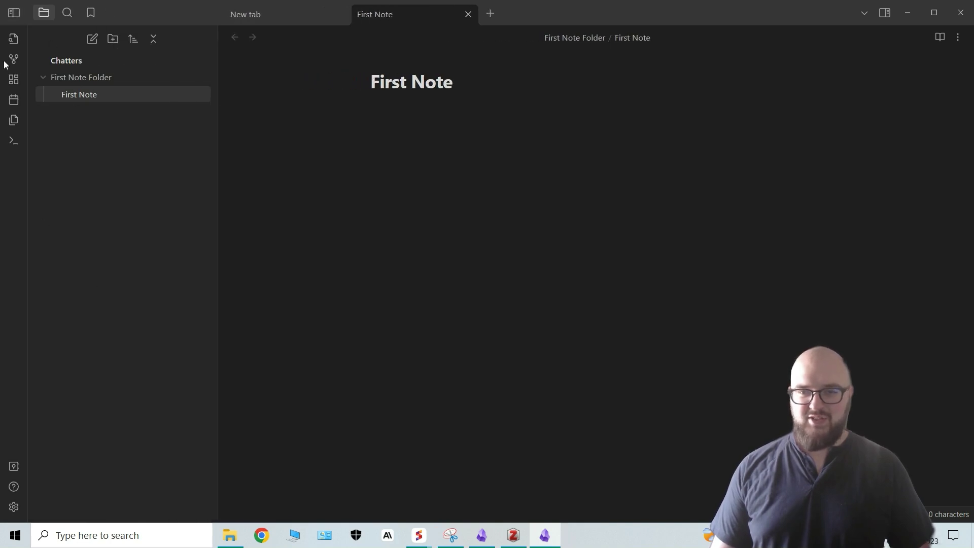
left_click(884, 13)
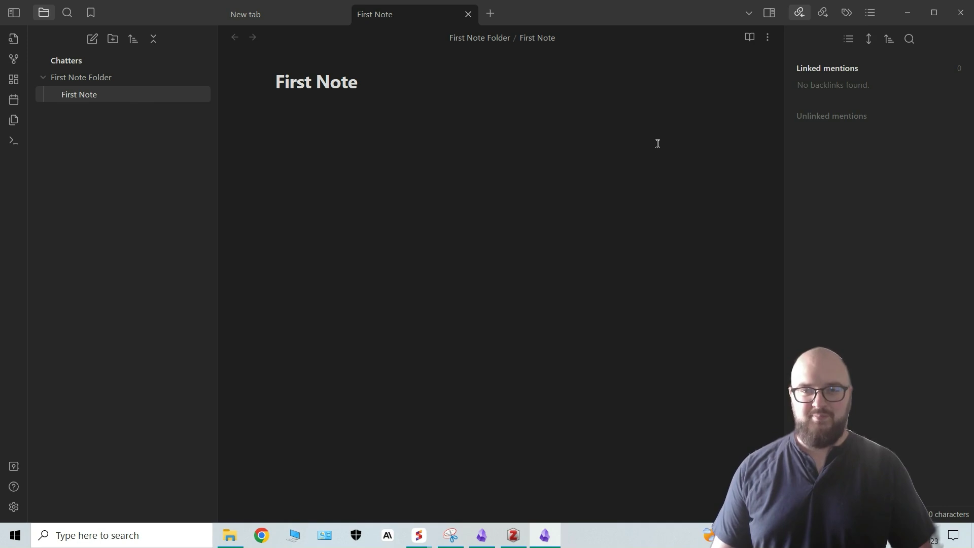
left_click(334, 152)
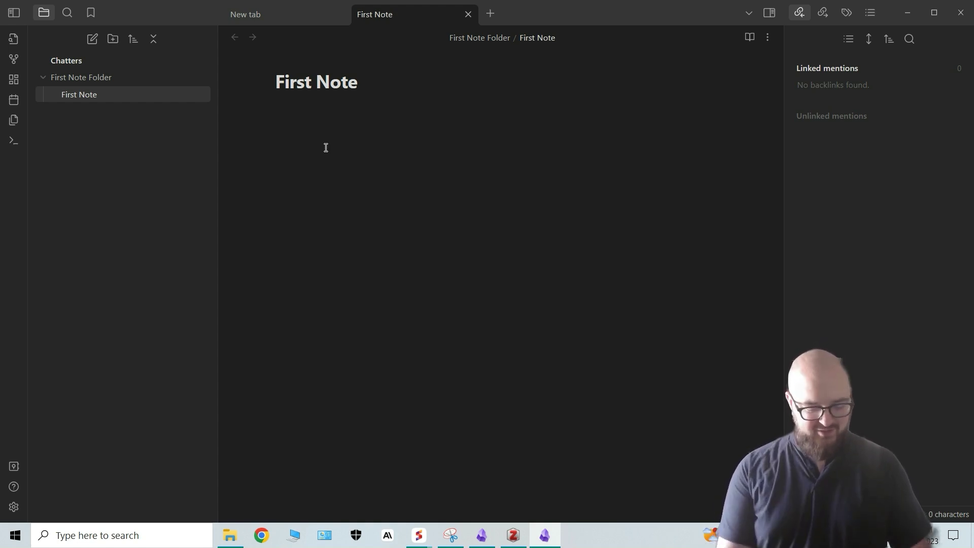
type("# Headin1")
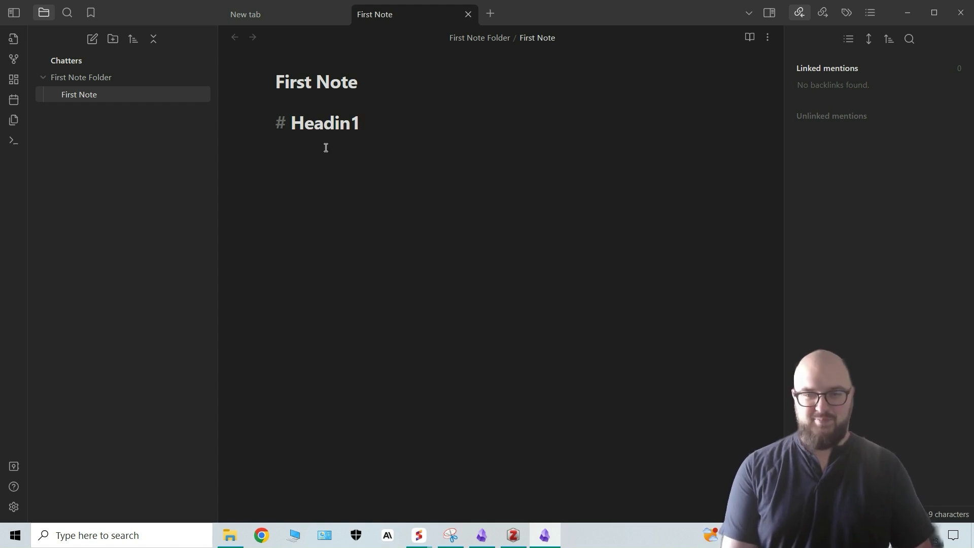
Add '## Heading 2', '**BOLD**', a bullet and a ticked task, then delete all of it
key("Return")
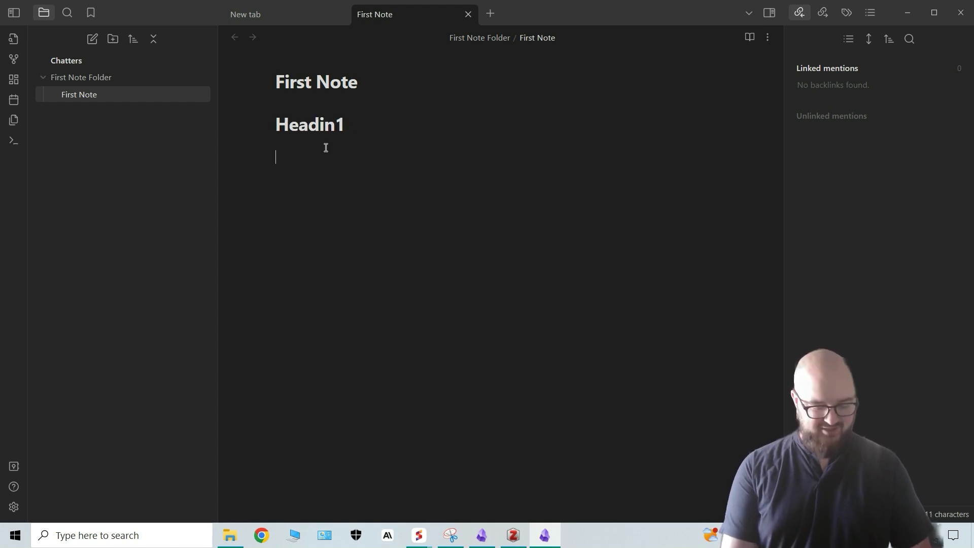
type("## Heading")
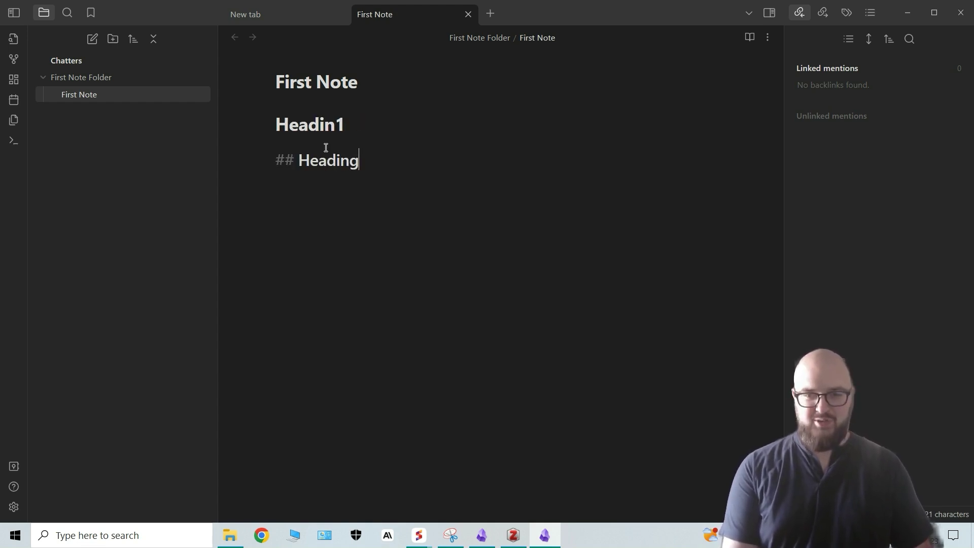
type(" 2")
key("Return")
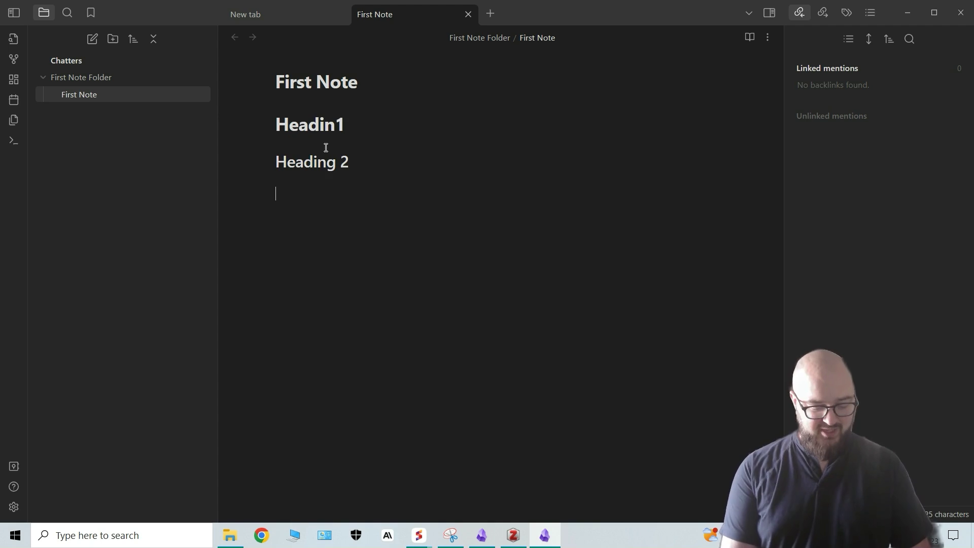
type("**")
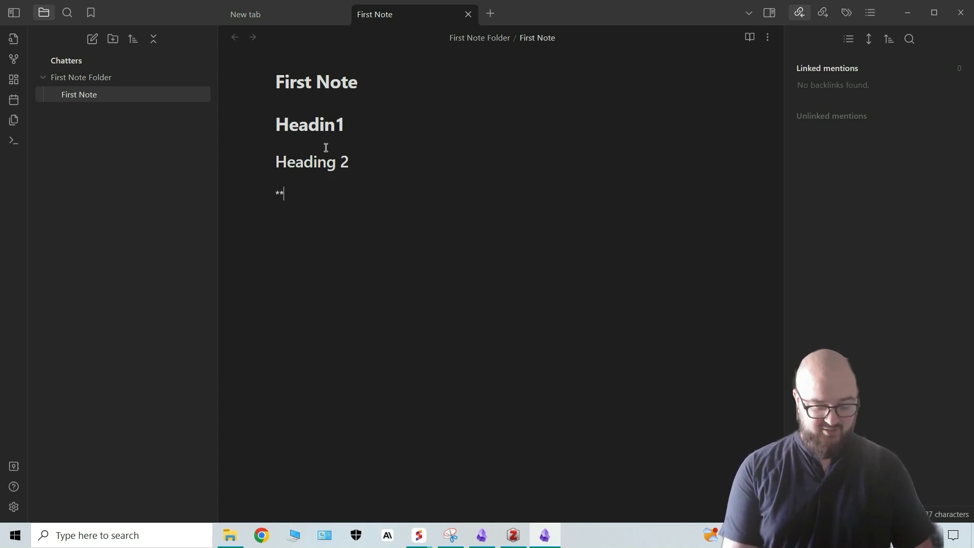
type("BOLD**")
key("Return")
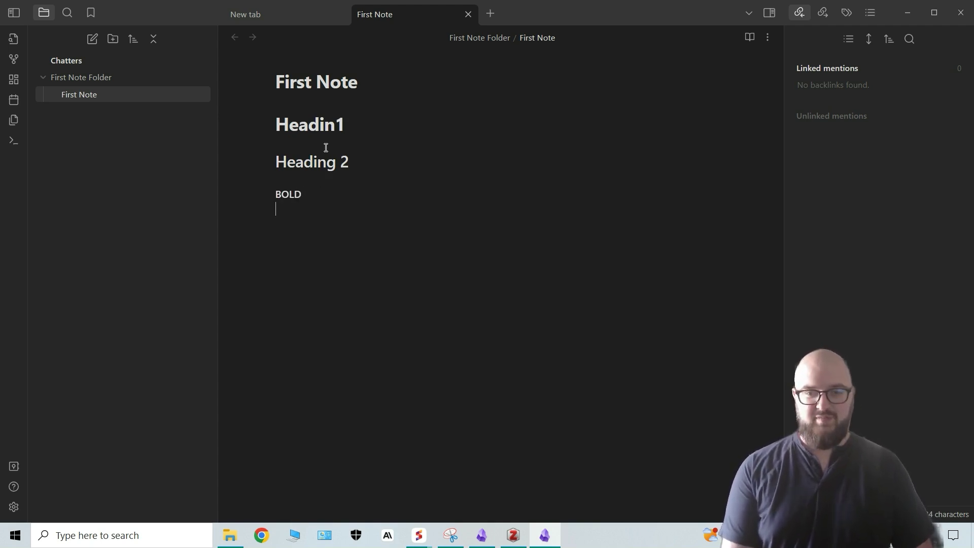
type("-")
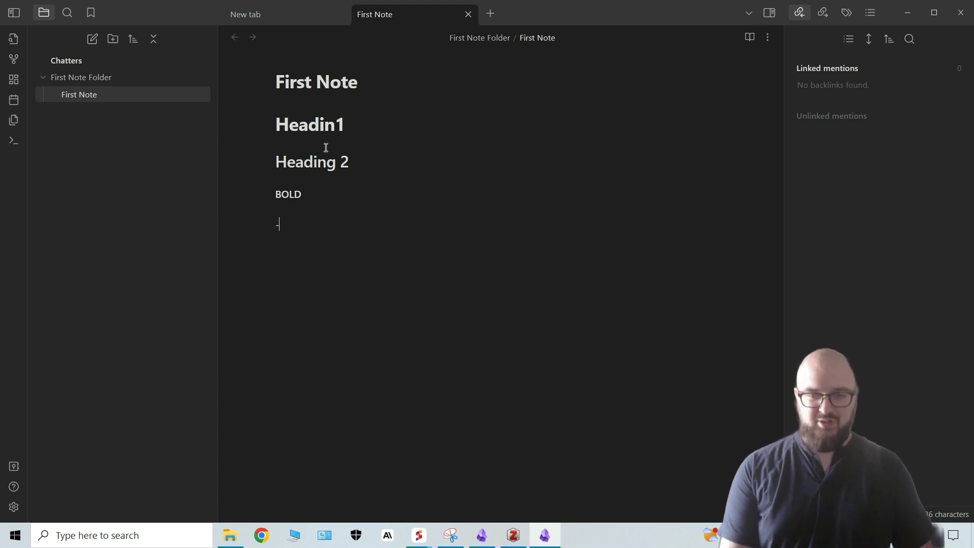
type("bullet")
key("Return")
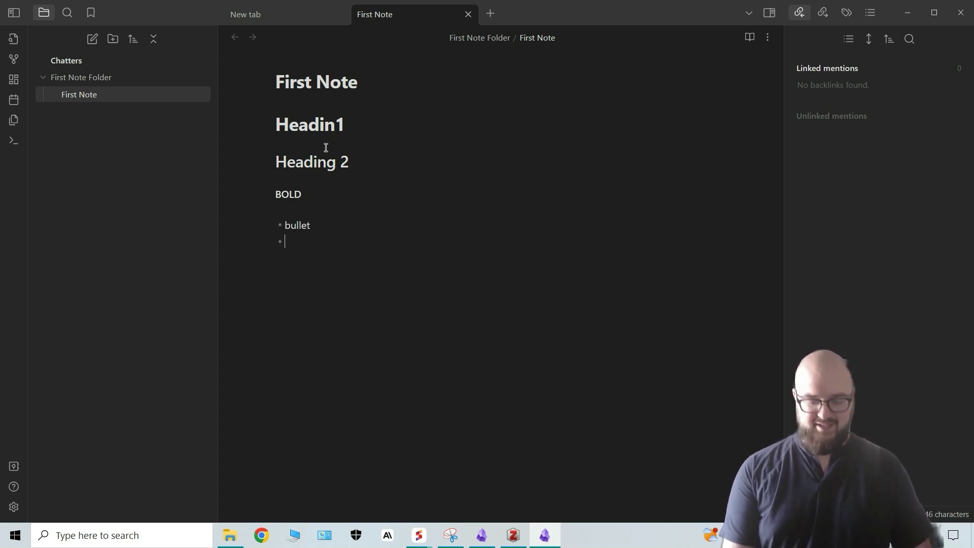
type("[ ]")
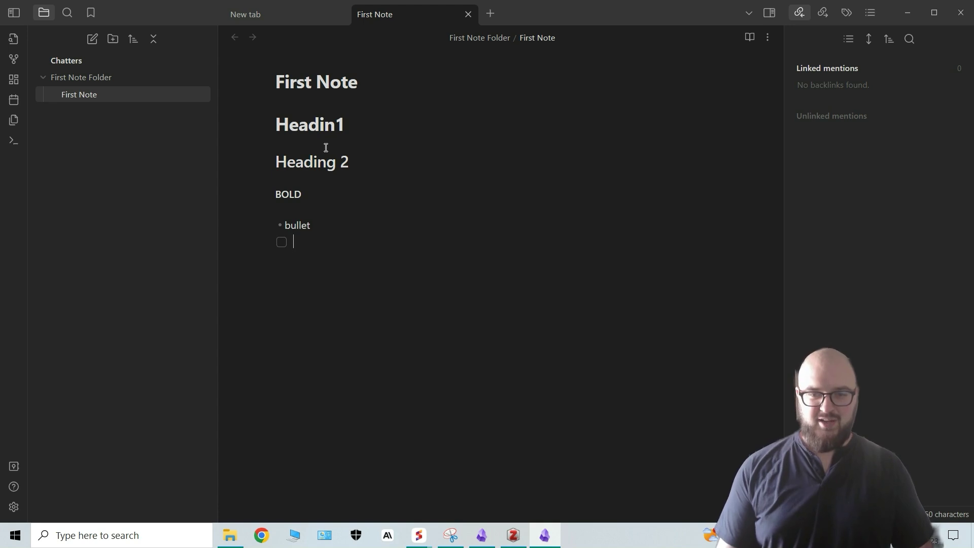
left_click(281, 243)
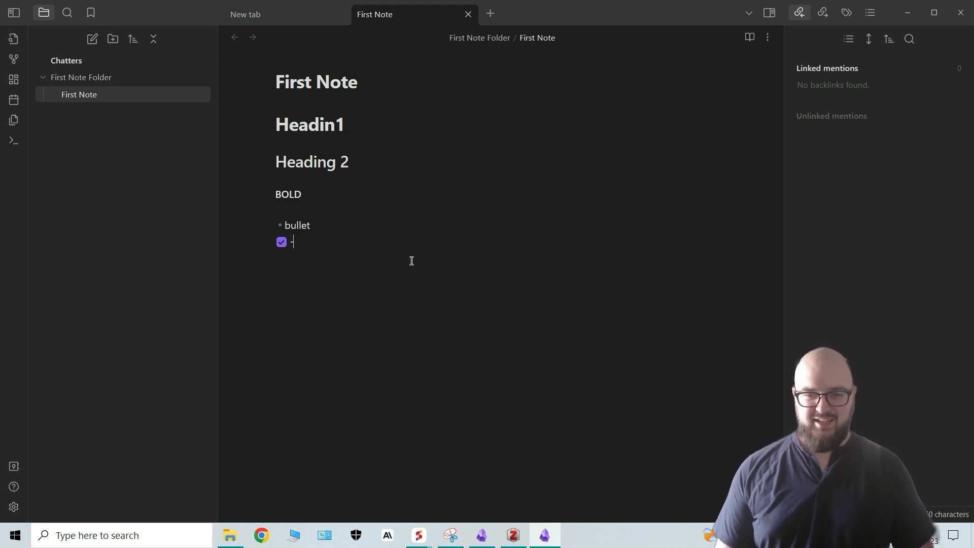
left_click_drag(411, 258, 253, 118)
key("BackSpace")
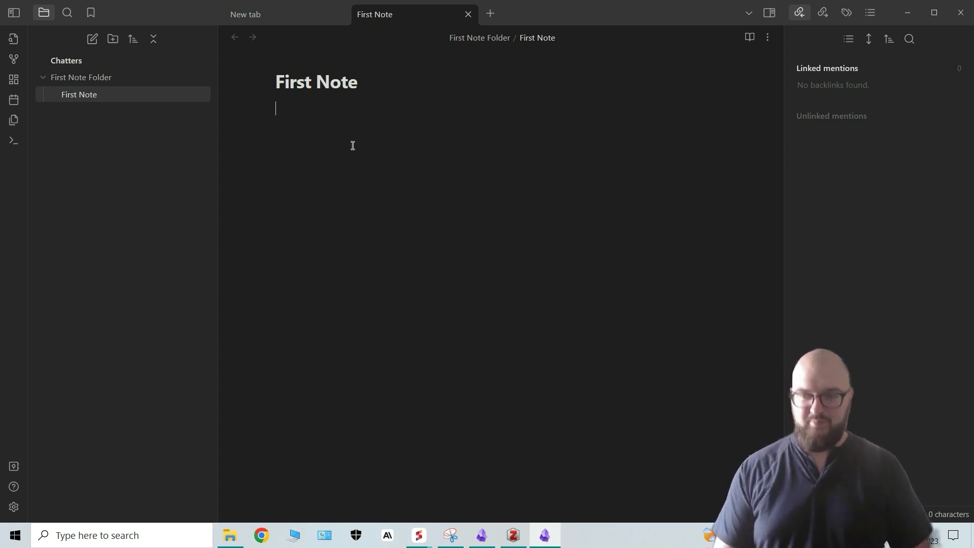
Insert a [[Second Note]] link in First Note and follow it to create Second Note
type("[[")
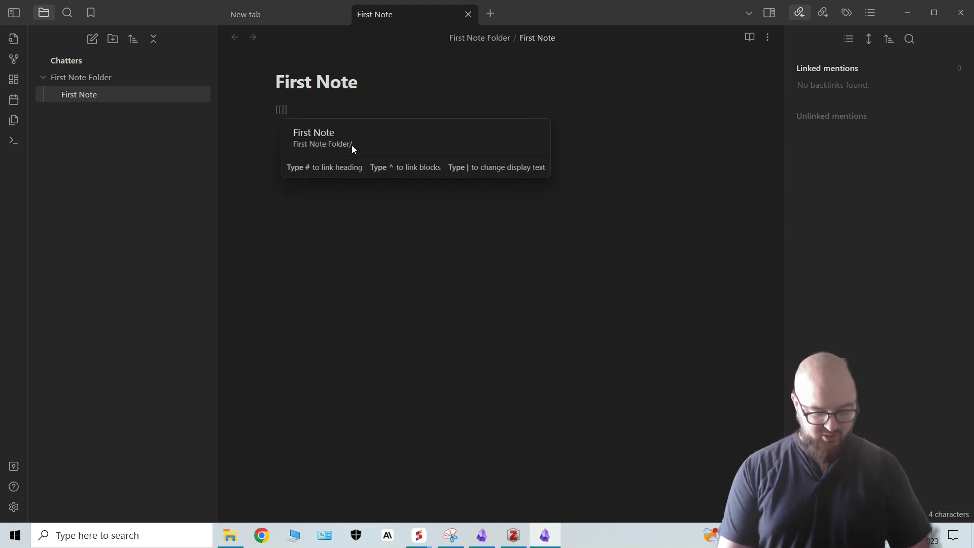
type("Second Note")
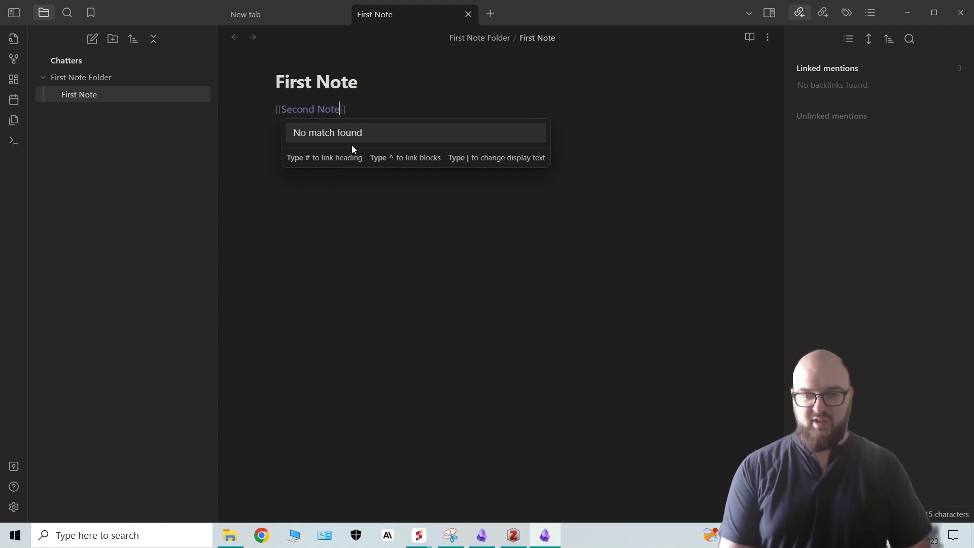
key("Right")
key("Right")
key("Return")
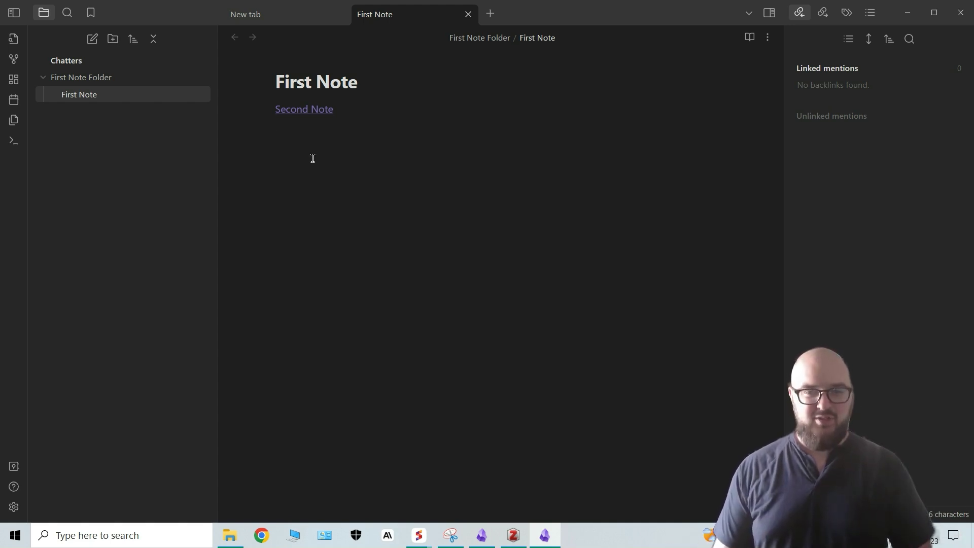
left_click(308, 109)
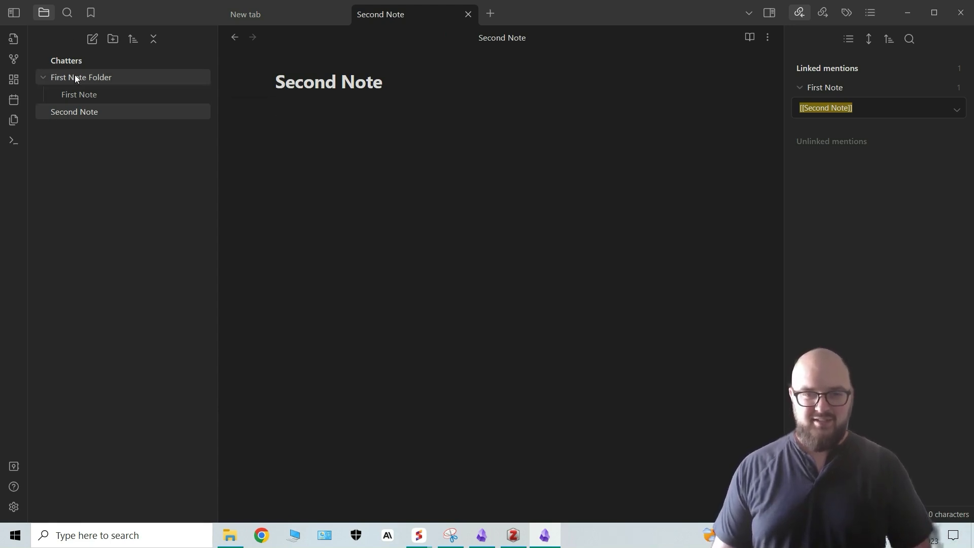
Add a [[First Note]] link in Second Note and follow it back to First Note
type("[[")
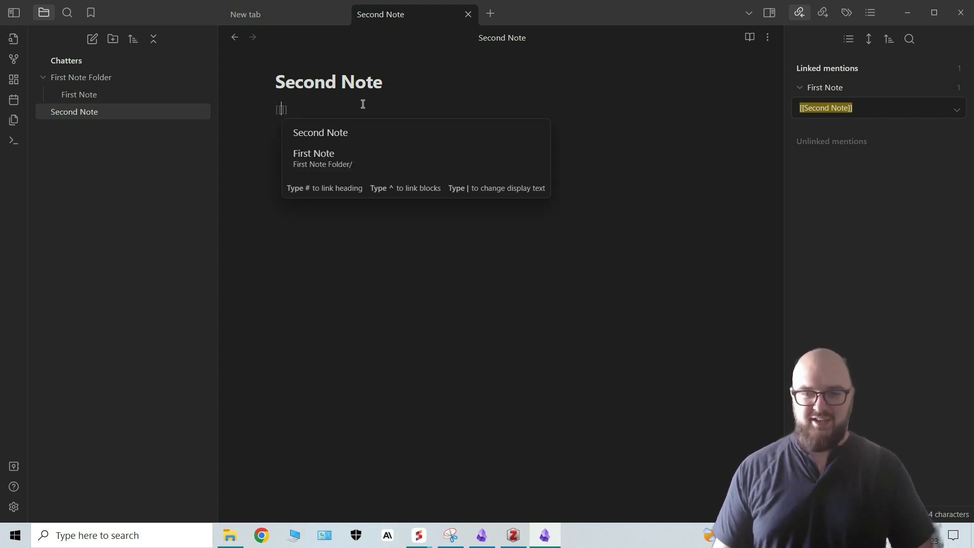
left_click(340, 159)
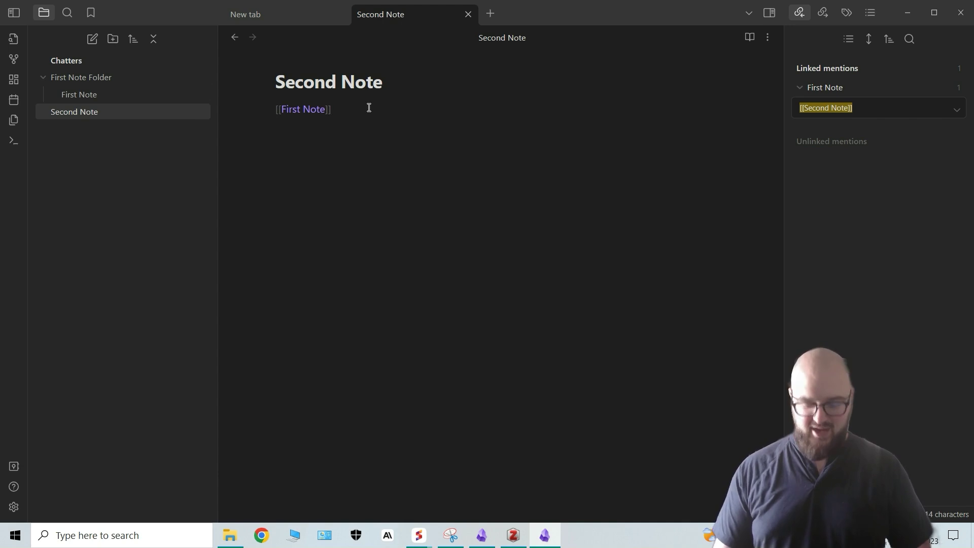
key("Return")
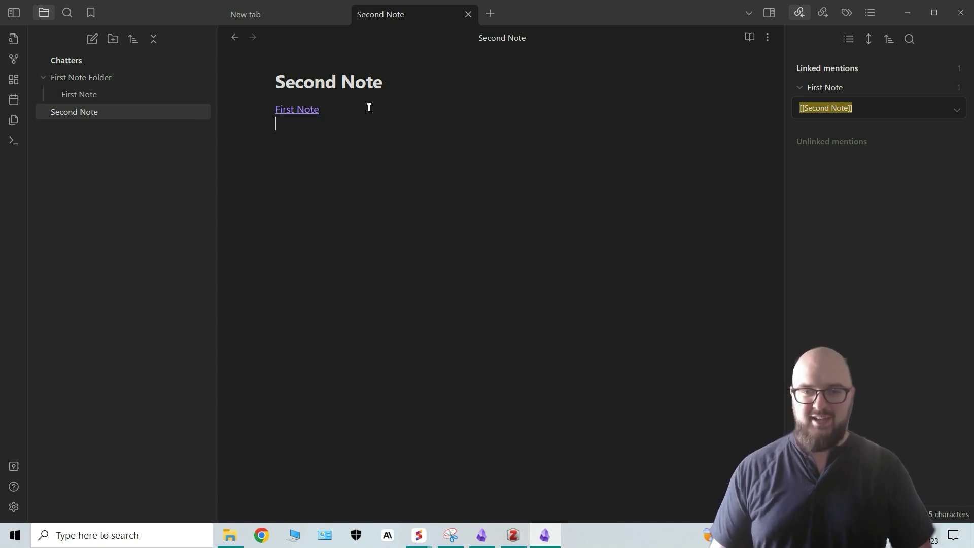
left_click(297, 110)
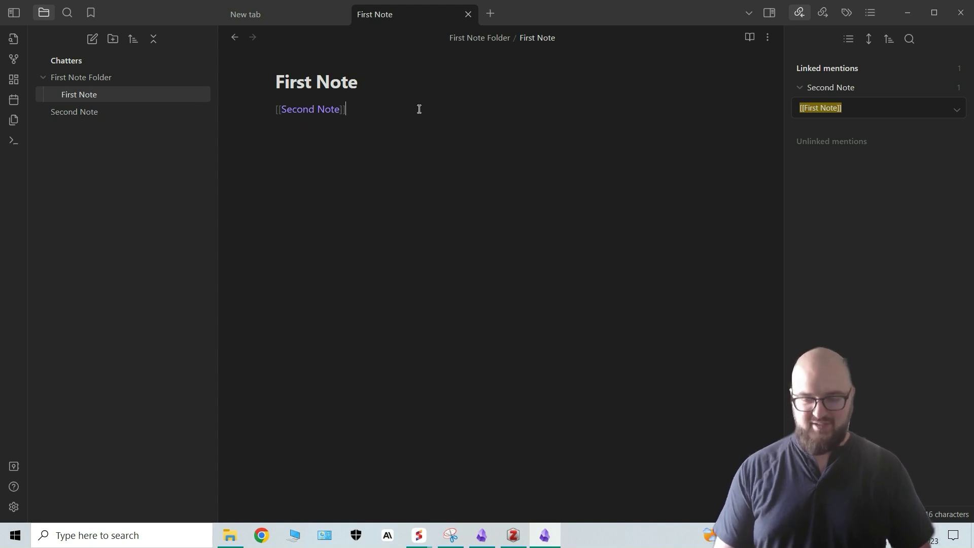
key("Down")
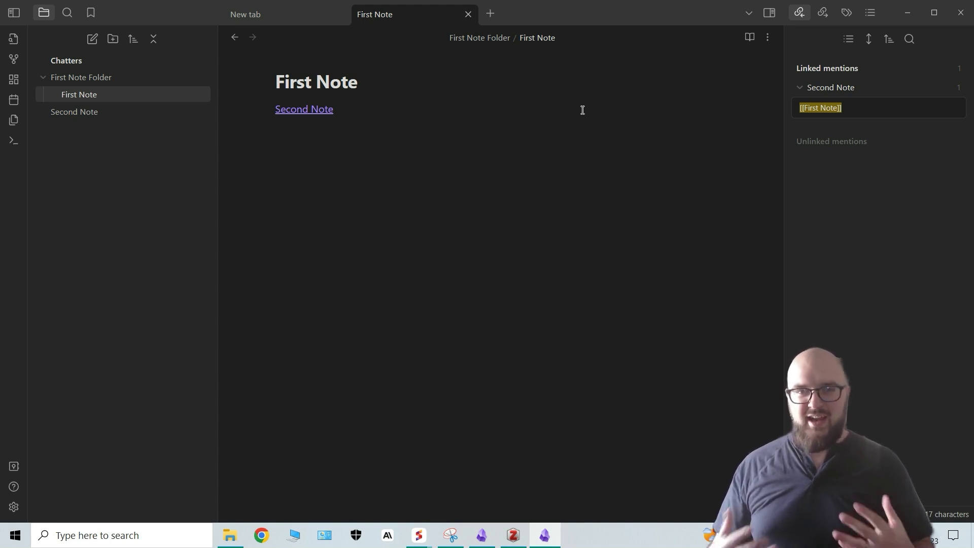
Add a #tags tag on a new line below the Second Note link in First Note
key("Return")
type("#tags")
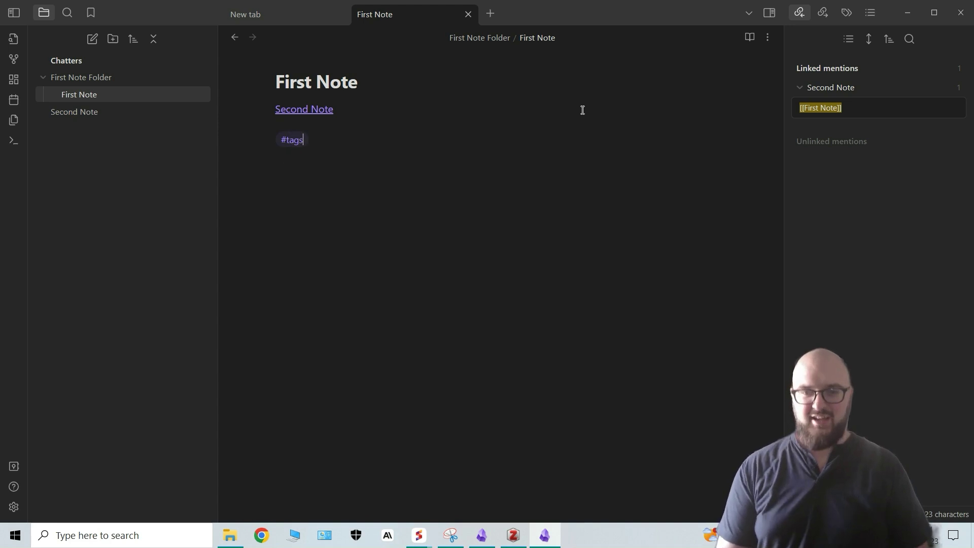
key("Return")
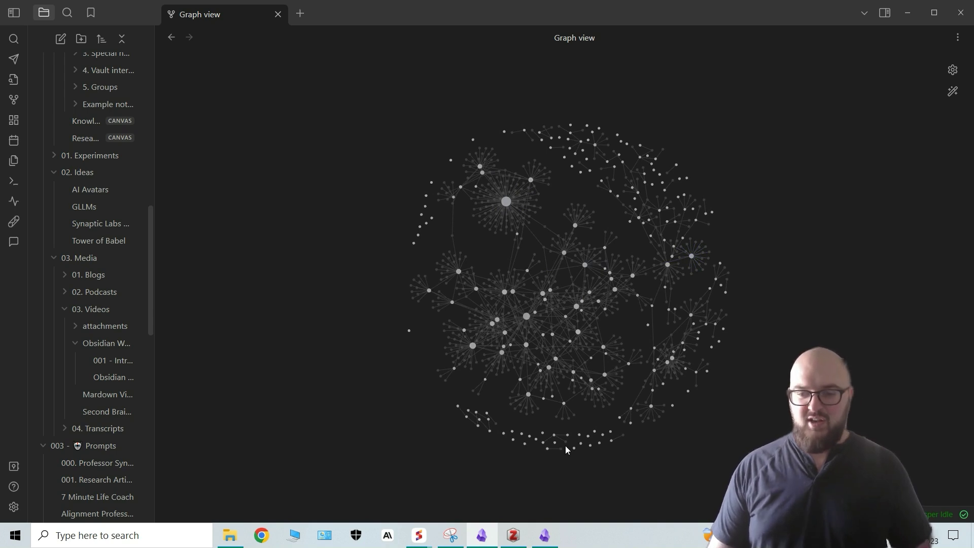
Zoom the personal vault's graph in and out and pan to centre its main clusters
scroll(578, 436, "up", 6)
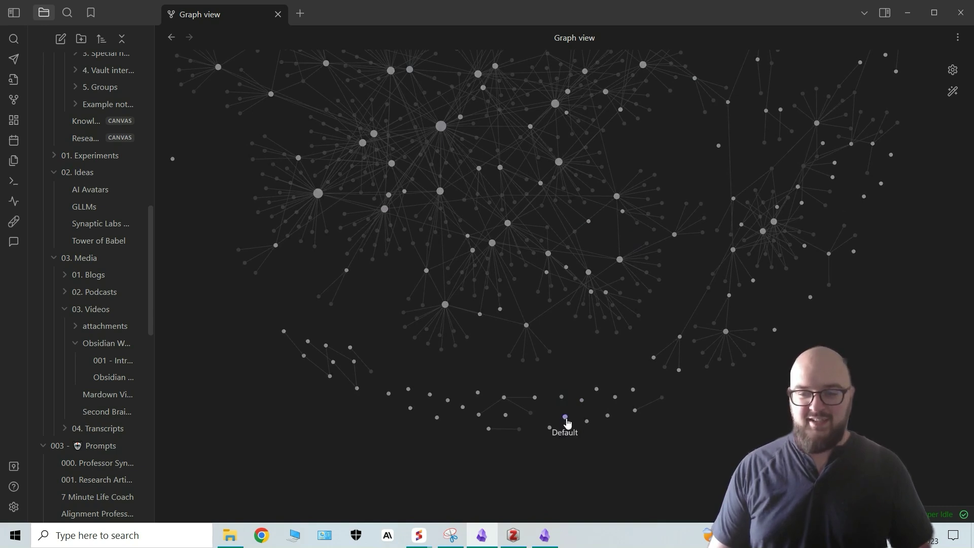
scroll(567, 248, "down", 3)
scroll(568, 252, "down", 2)
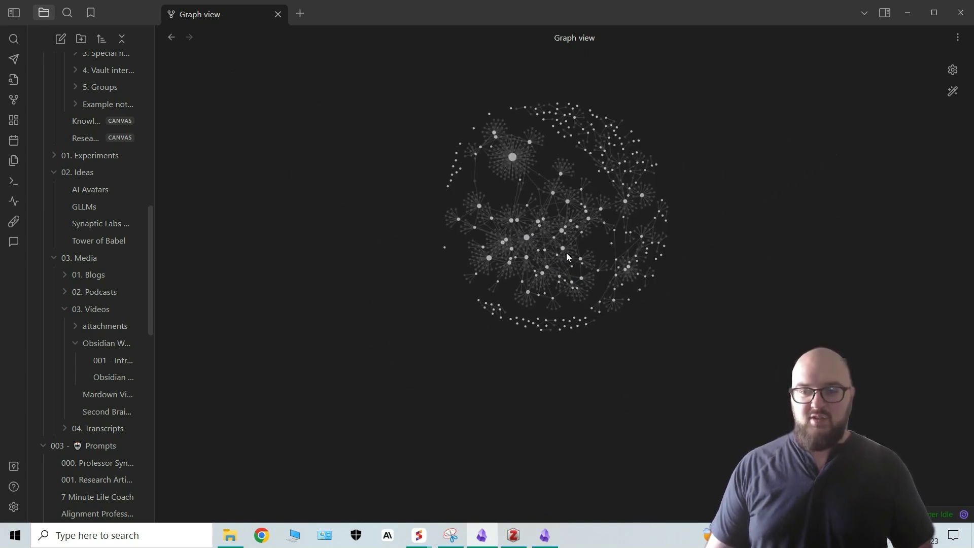
scroll(470, 275, "up", 3)
left_click_drag(644, 150, 556, 298)
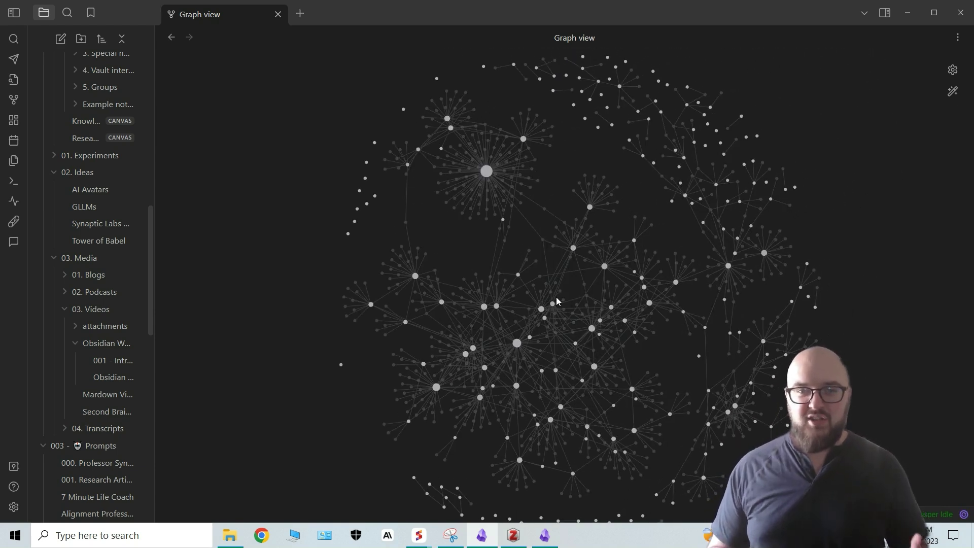